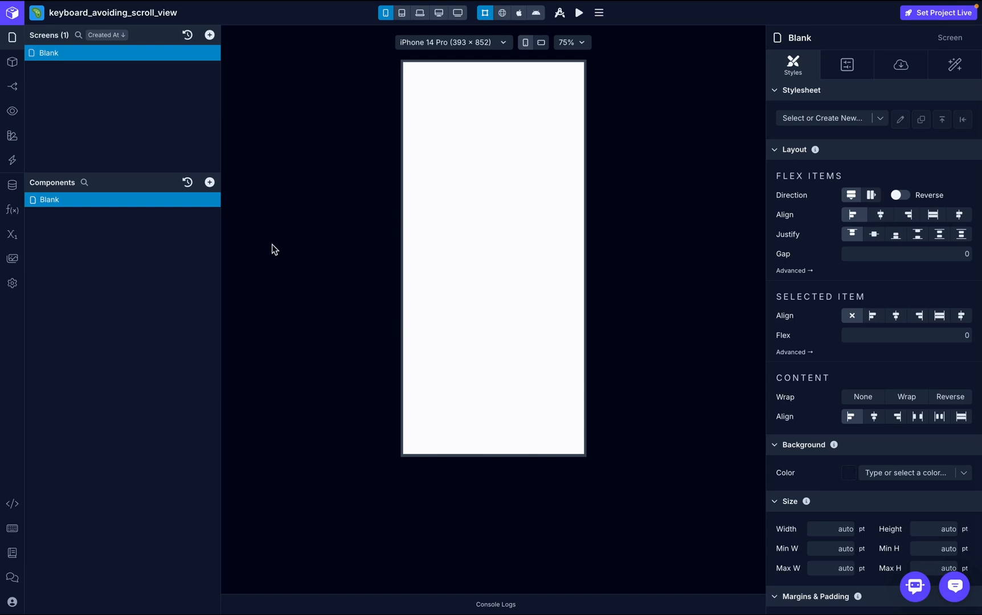
Add a Keyboard Aware Scroll View component to the Blank screen
left_click(209, 182)
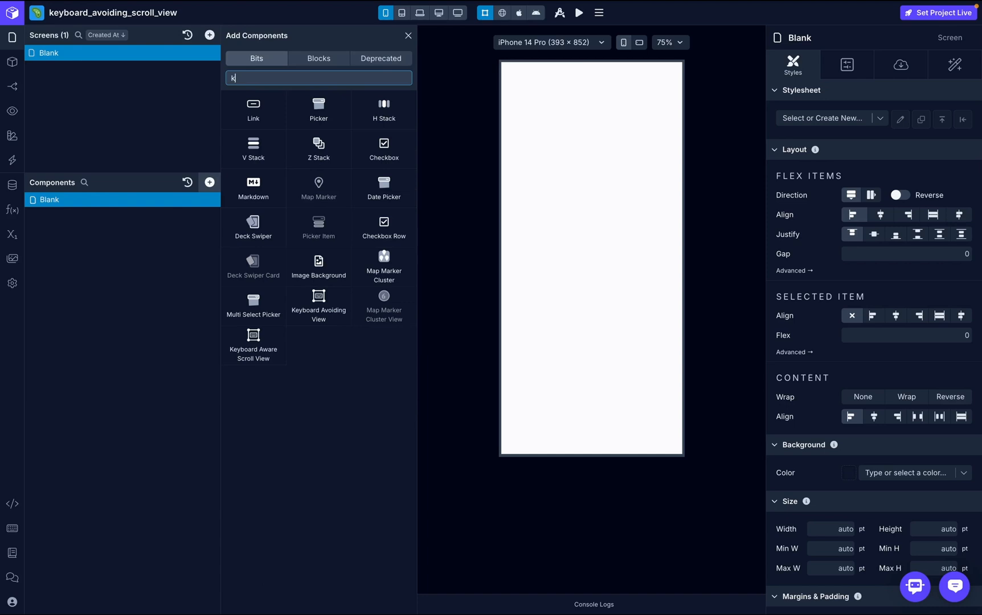
type("keyb")
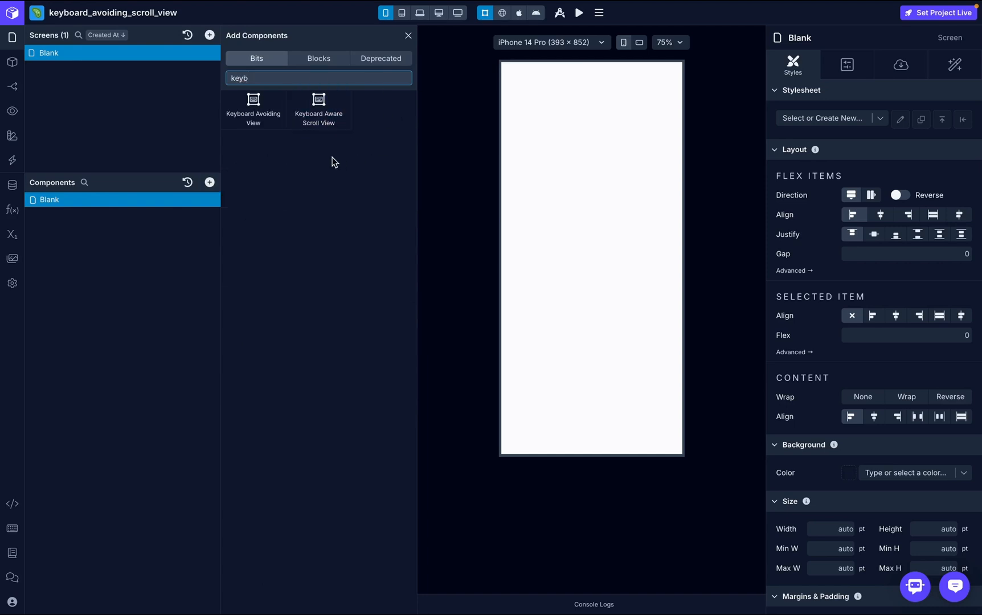
left_click(322, 123)
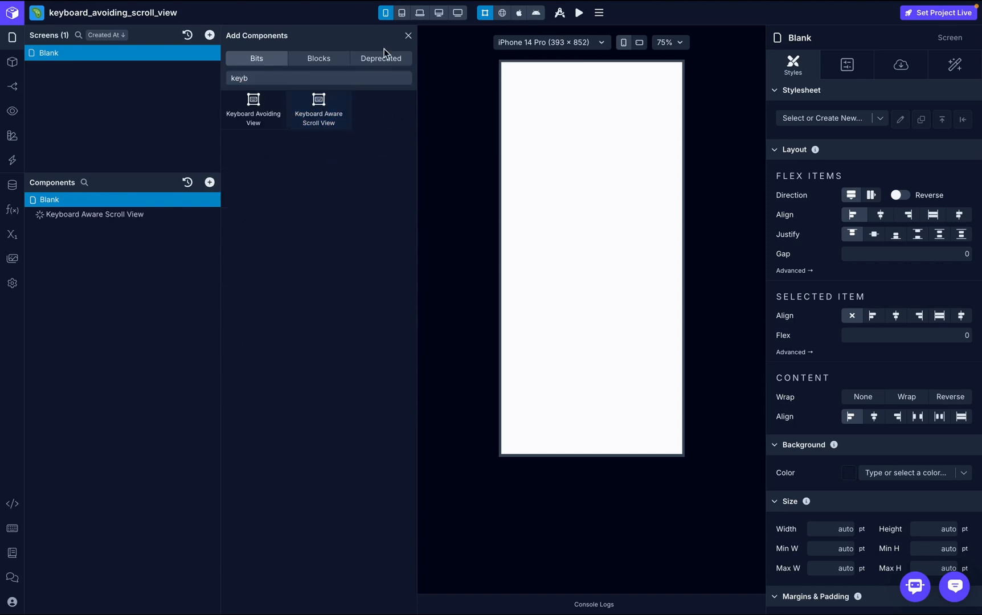
left_click(407, 35)
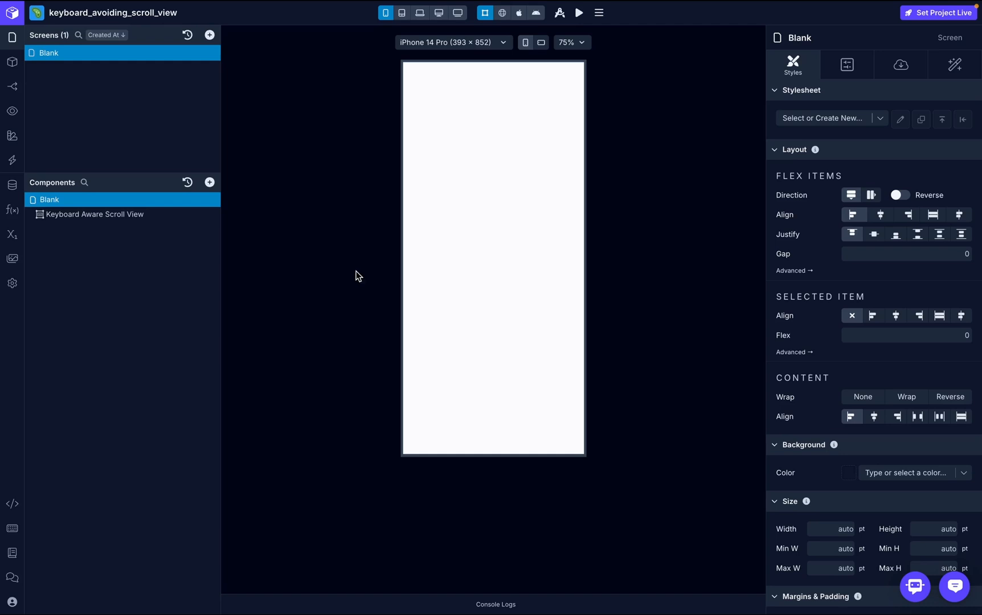
mouse_move(116, 214)
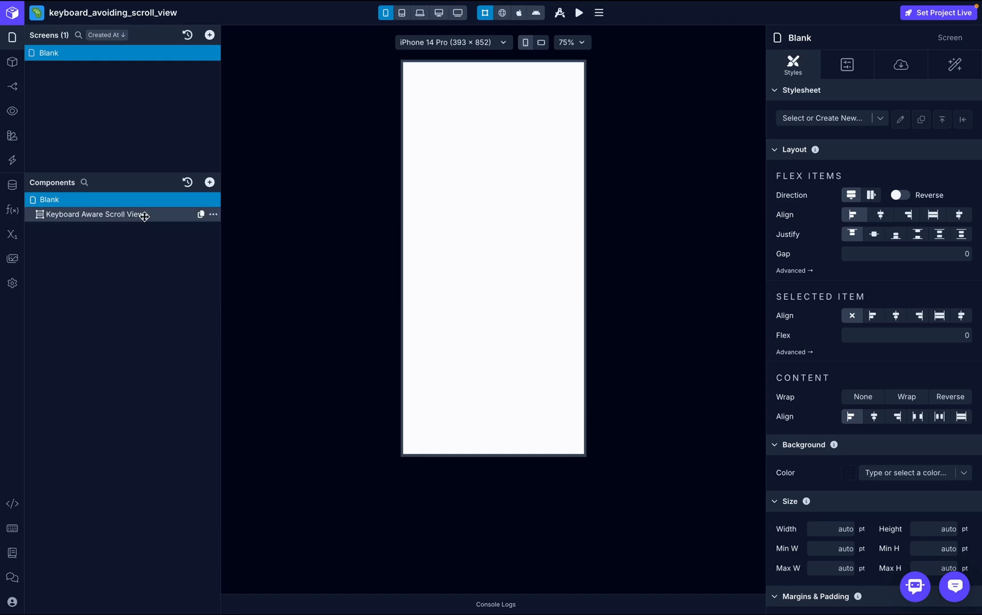
Add a Text Input as a child inside the Keyboard Aware Scroll View
left_click(144, 216)
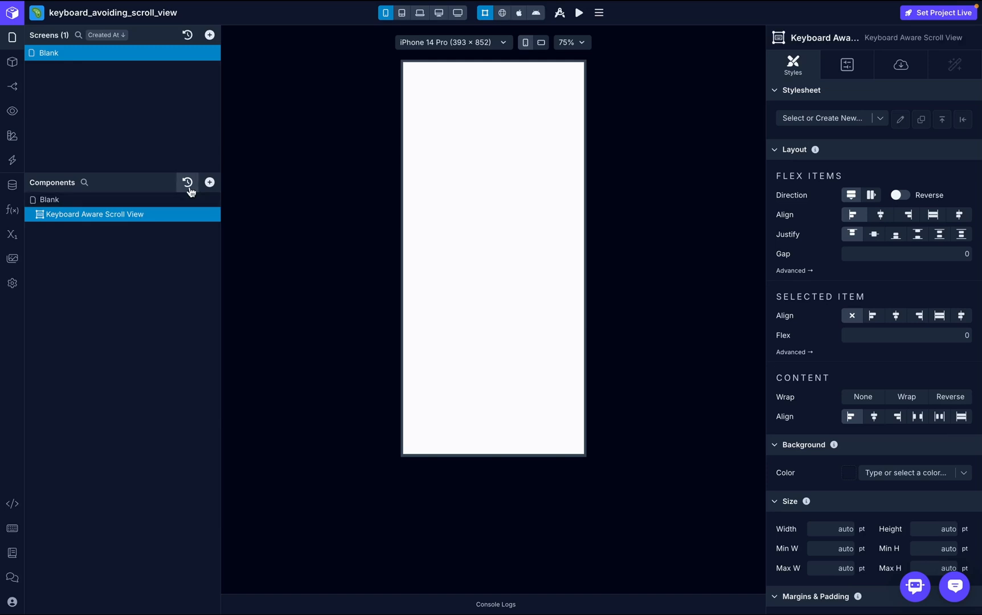
left_click(210, 182)
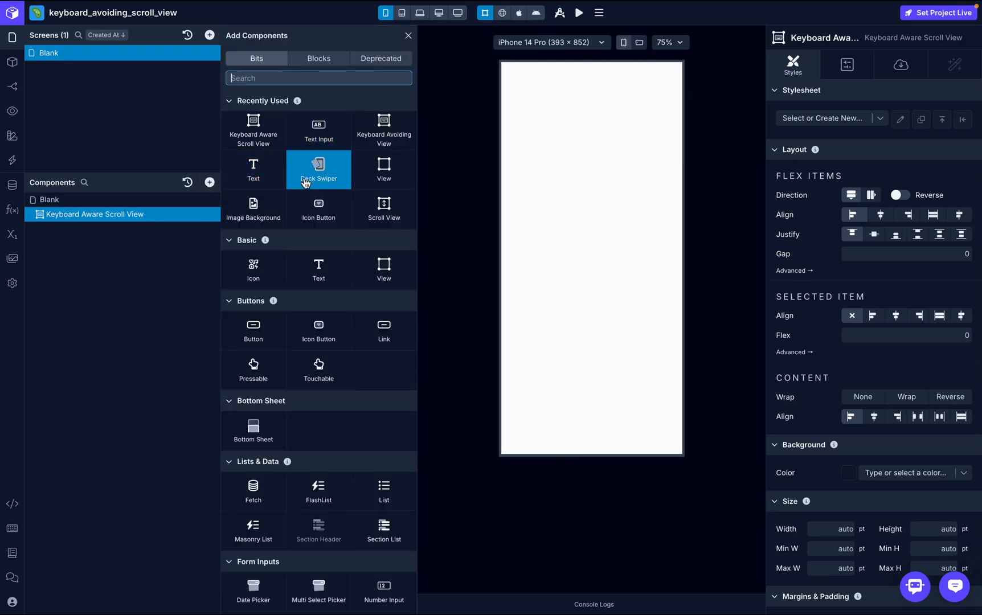
type("text")
left_click(383, 109)
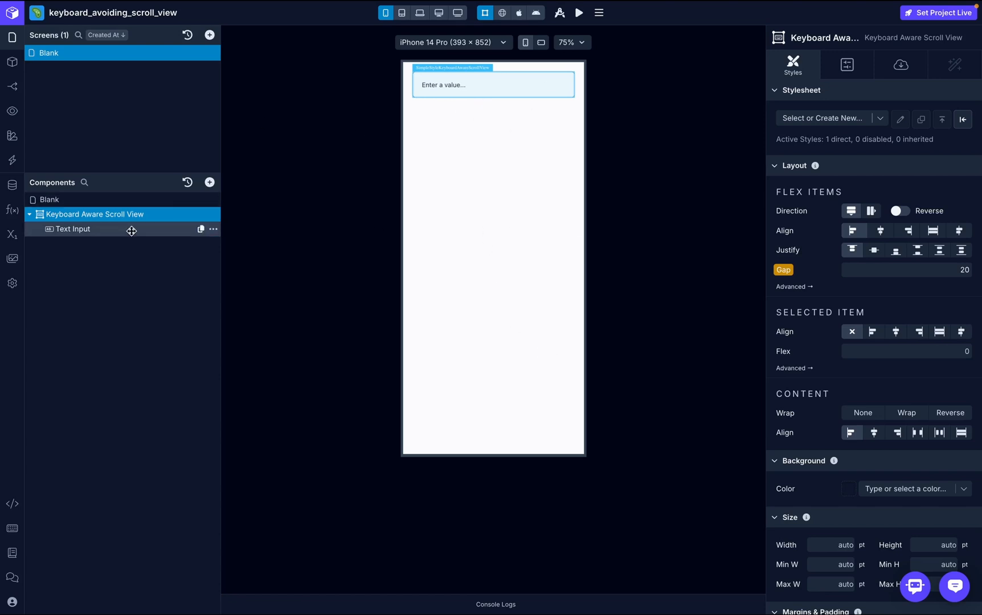
left_click(73, 229)
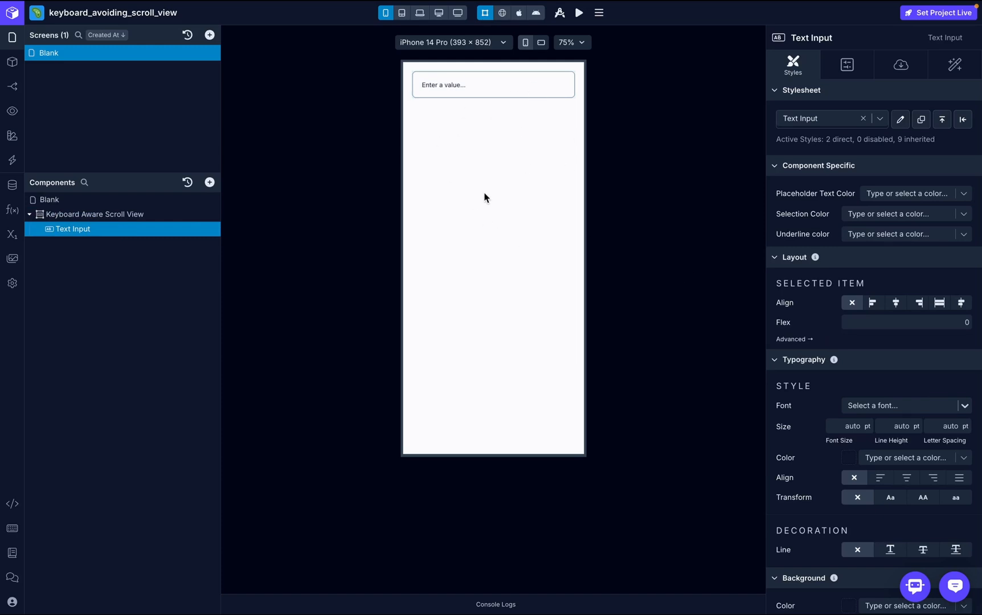
Duplicate the Text Input via its more-actions menu until the scroll view holds twelve inputs
left_click(214, 228)
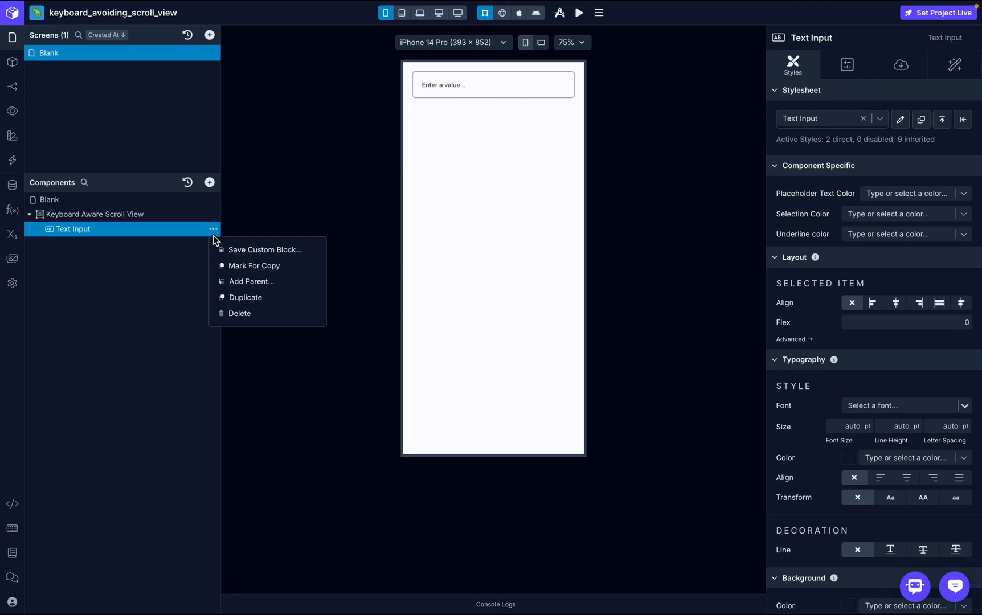
left_click(245, 298)
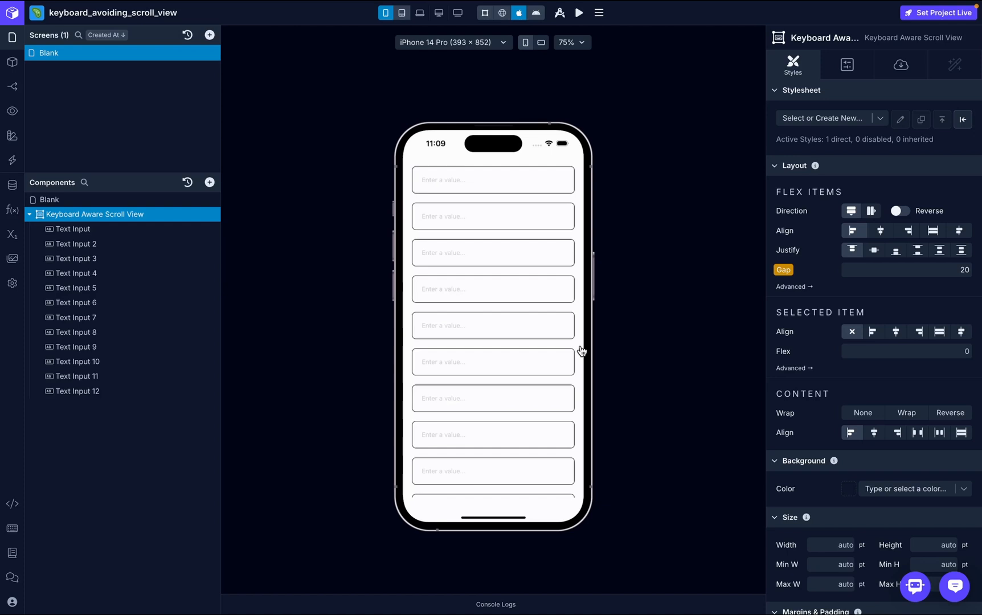
Test a field in the preview, then turn on Enable Automatic Scroll in the scroll view's Configs
left_click(434, 475)
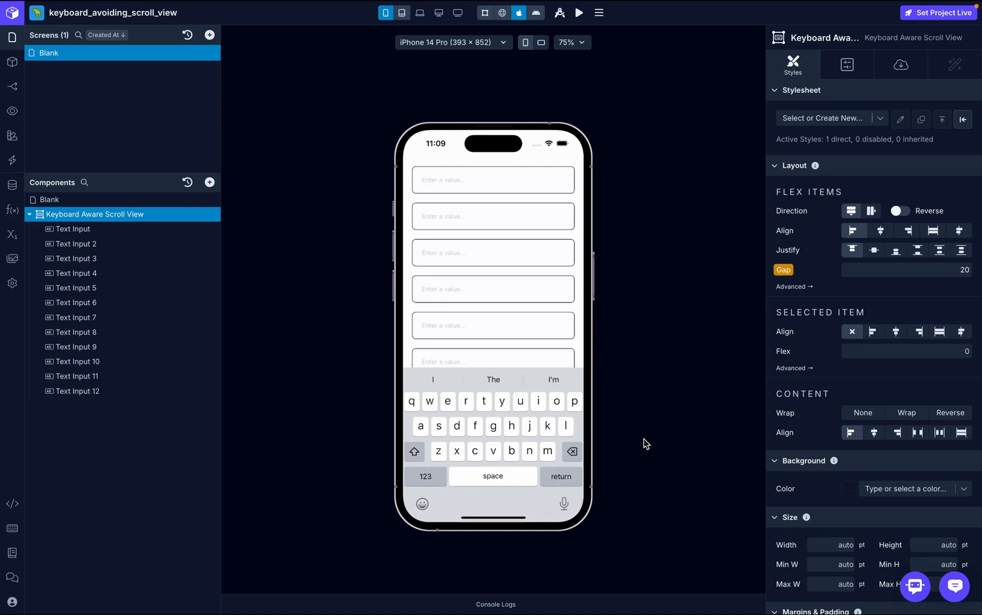
left_click(847, 64)
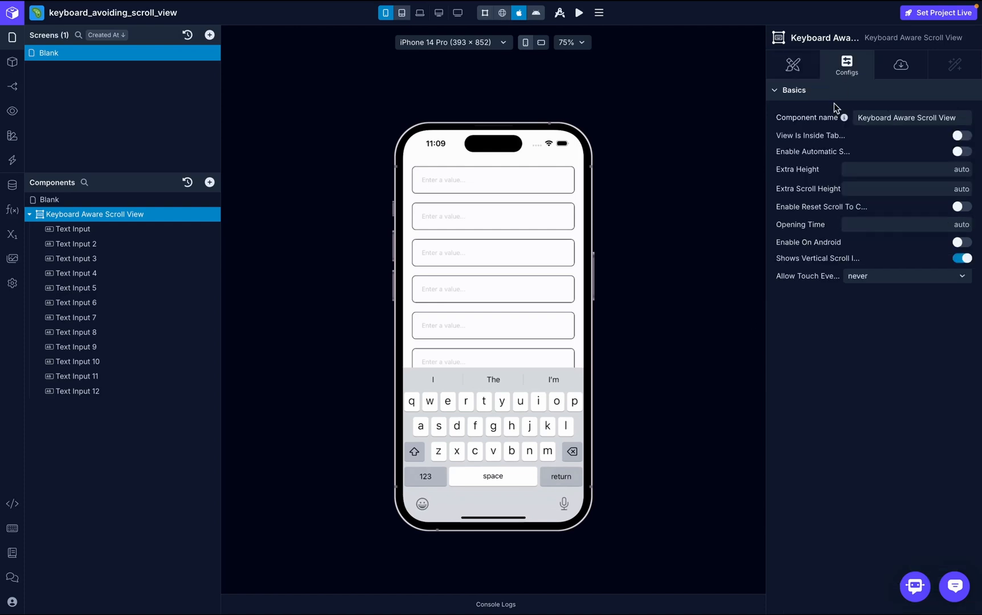
left_click(794, 152)
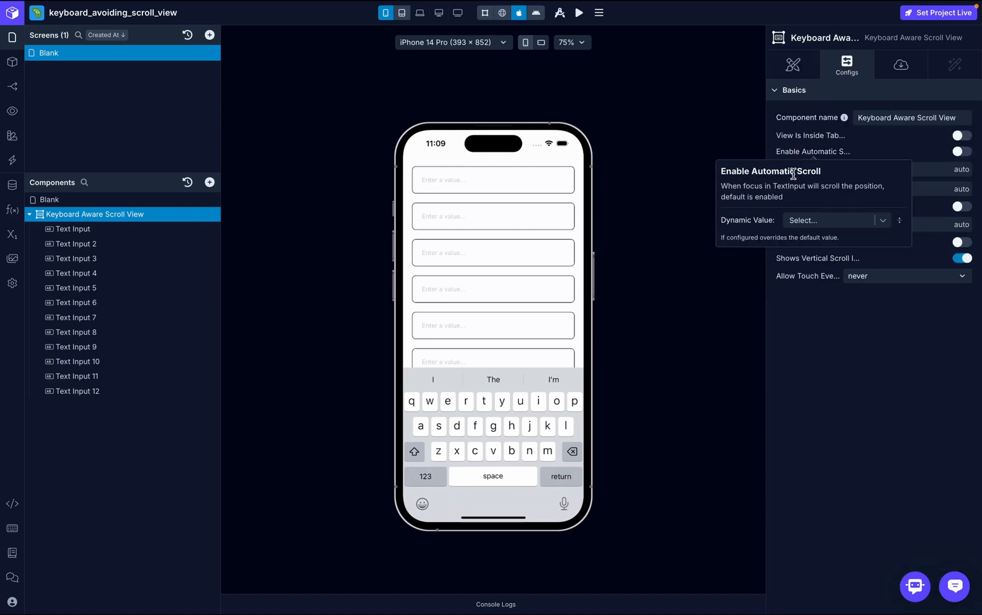
left_click(961, 152)
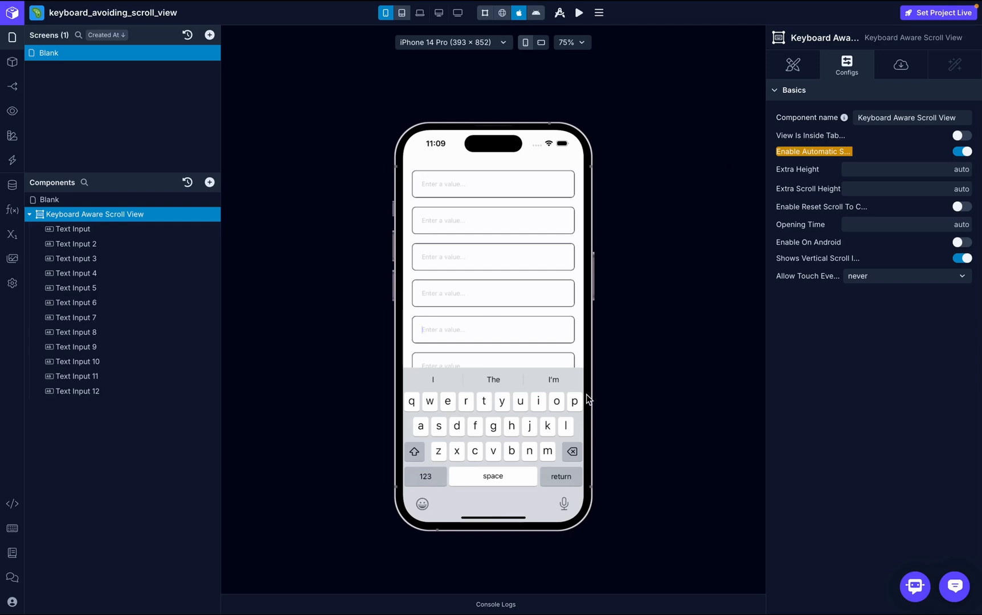
left_click(560, 487)
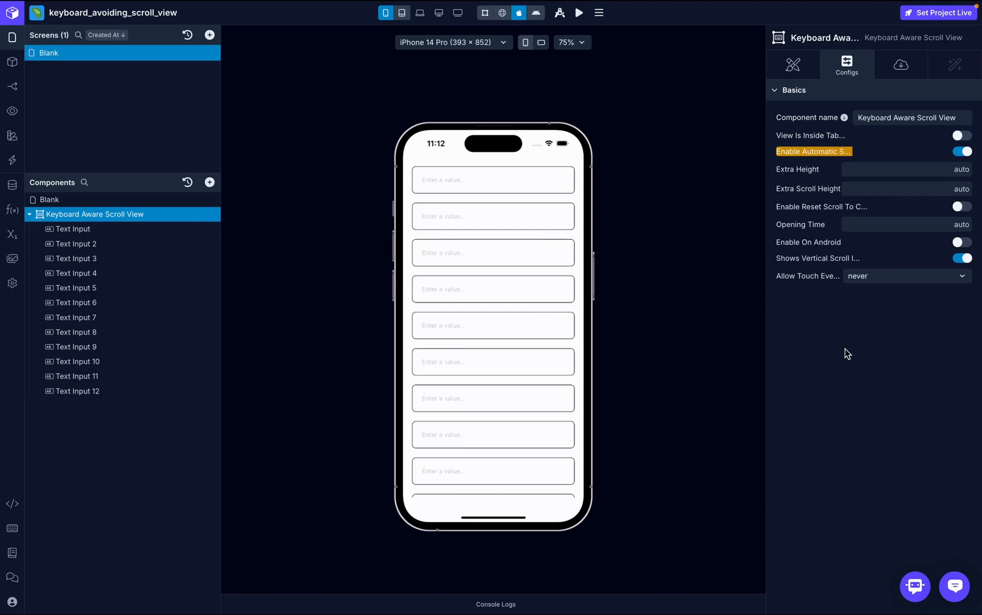
left_click(443, 363)
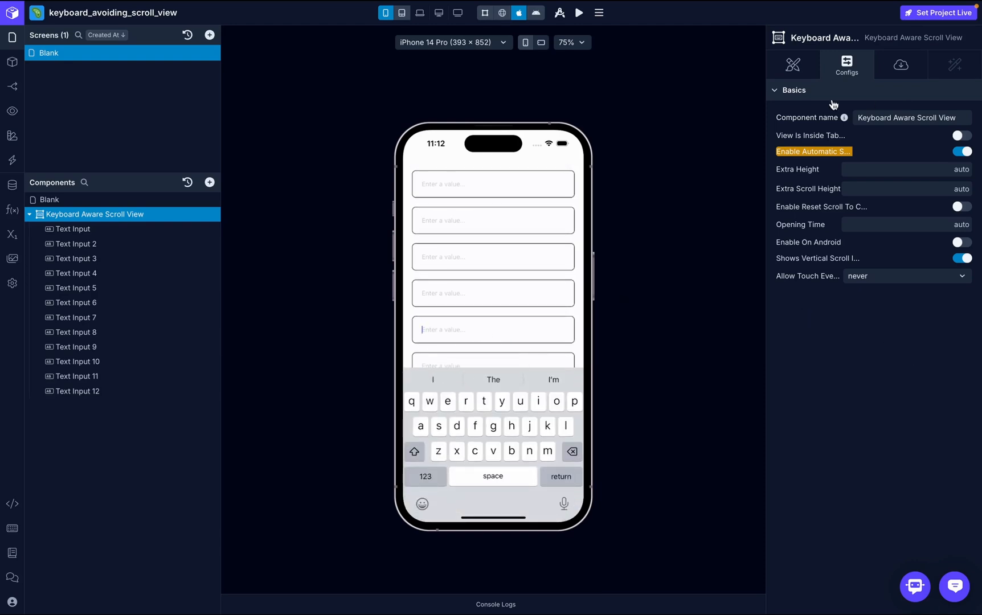
Try an Extra Height of 400 in the preview, then reset Extra Height back to auto
left_click(857, 168)
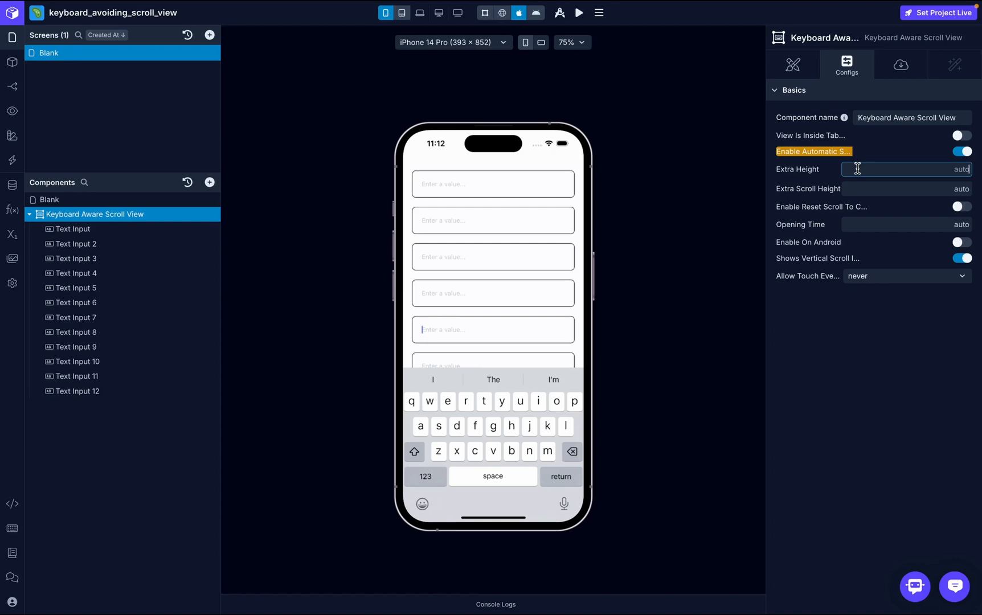
type("400")
left_click(841, 375)
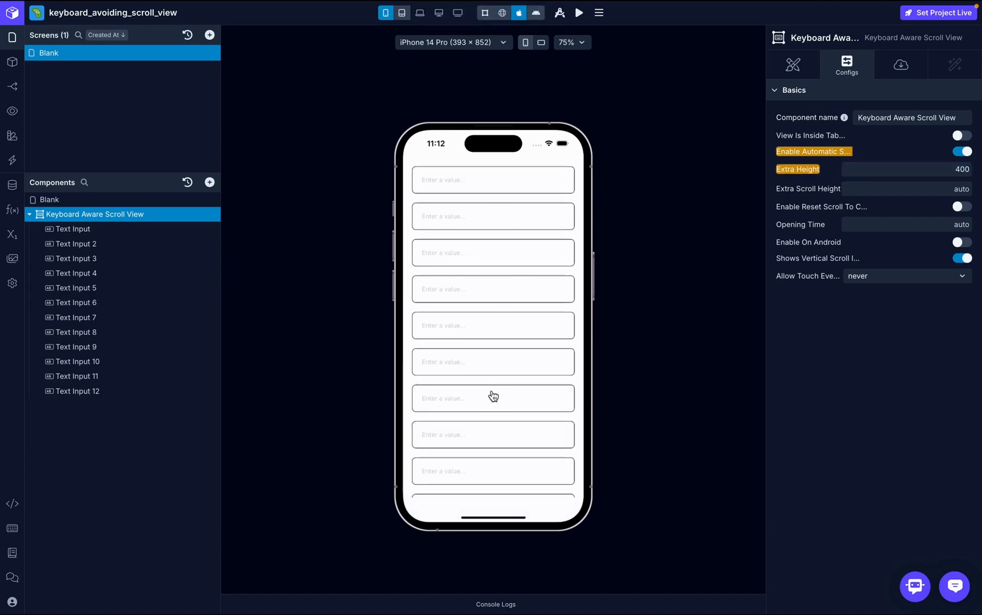
left_click(493, 401)
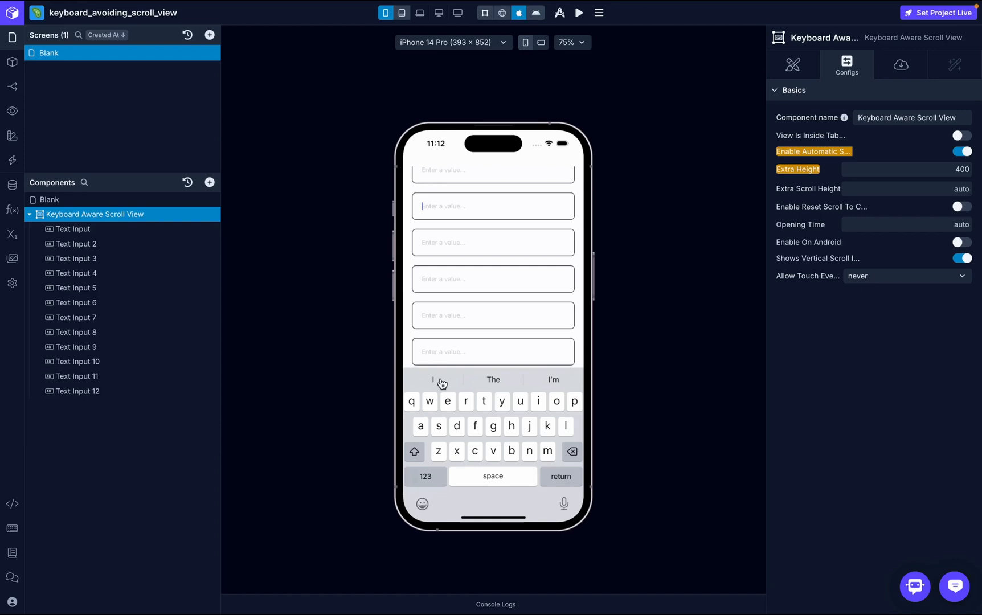
left_click(797, 170)
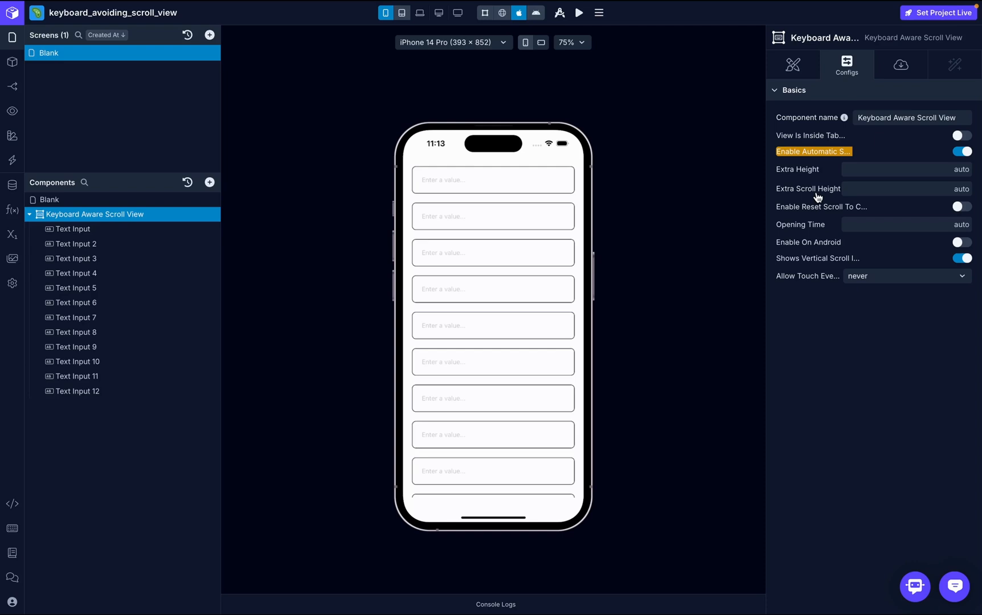
left_click(881, 189)
type("50")
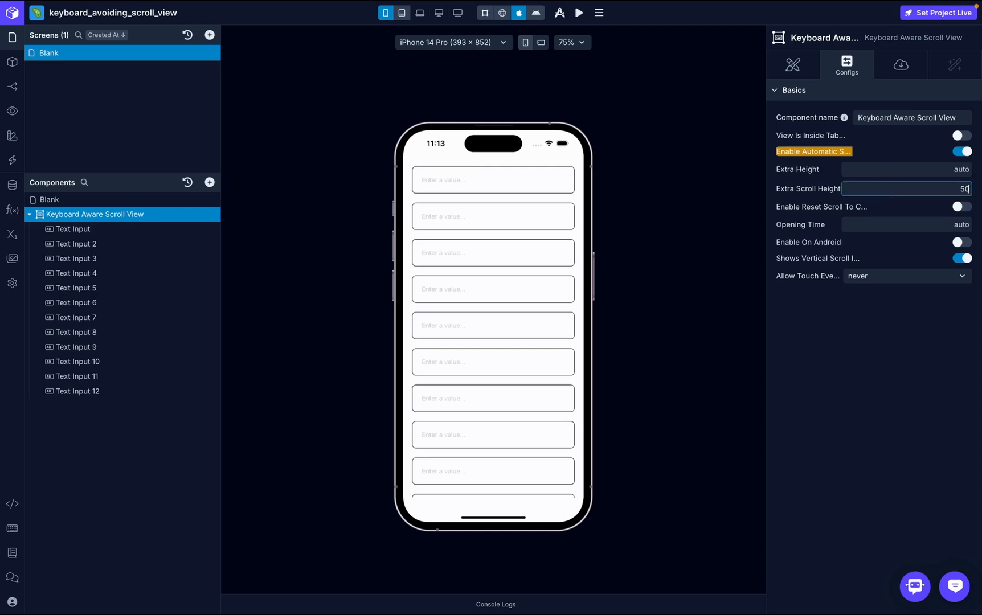
type("0")
key("Return")
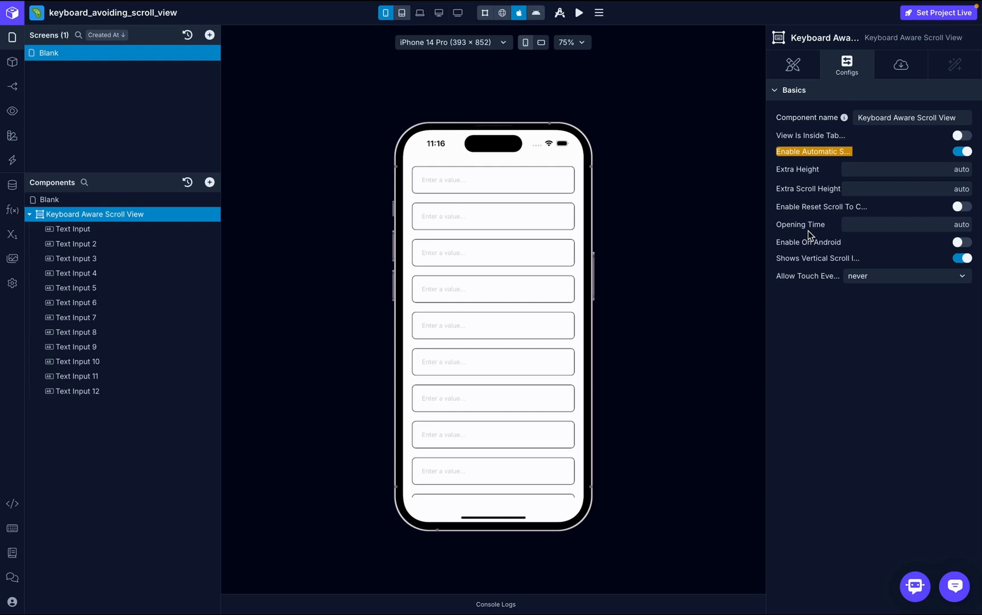
Set Opening Time to 2000 and focus a lower text input to test keyboard scrolling
left_click(896, 224)
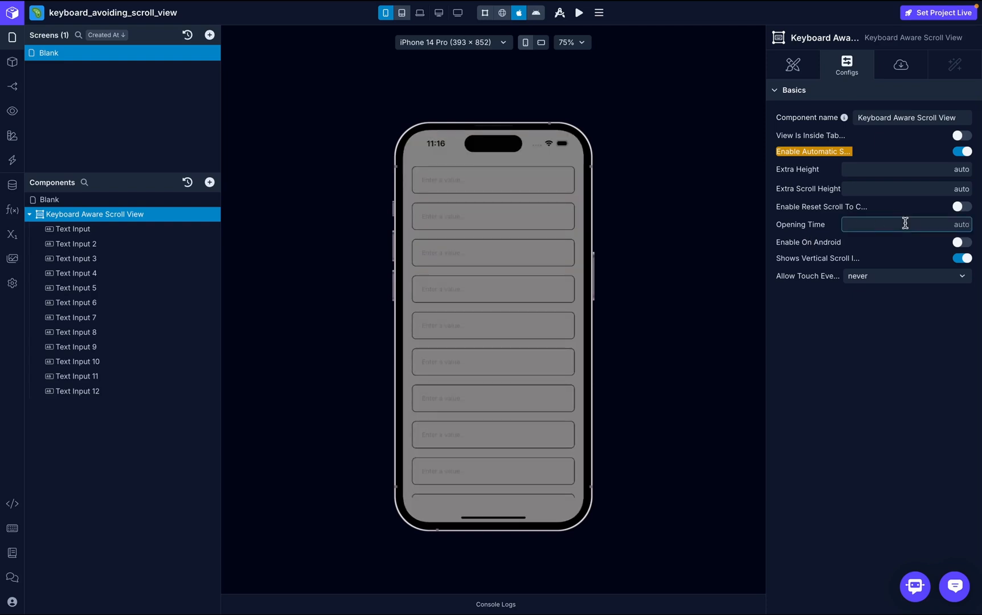
type("2000")
left_click(891, 399)
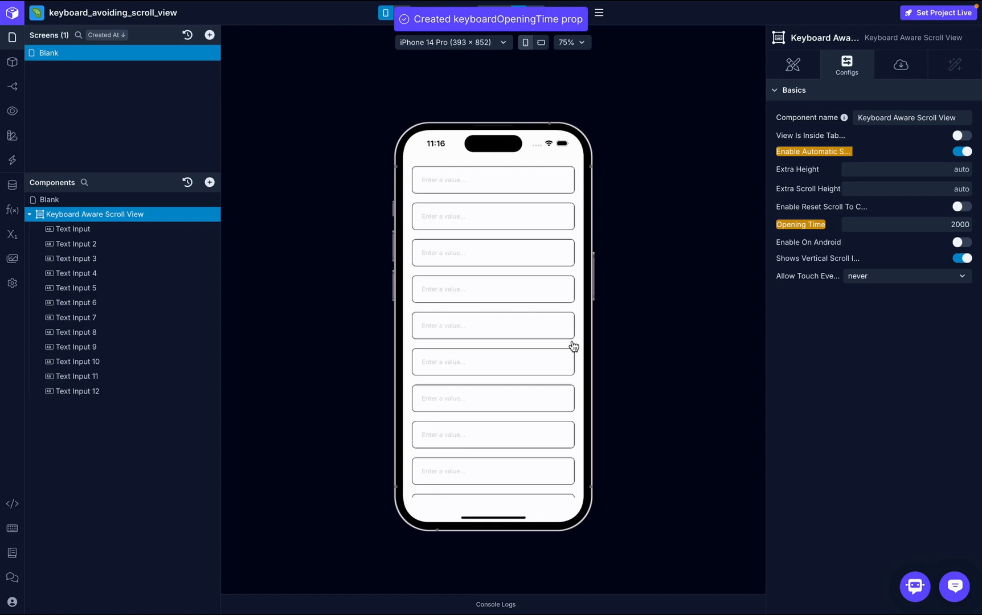
left_click(539, 405)
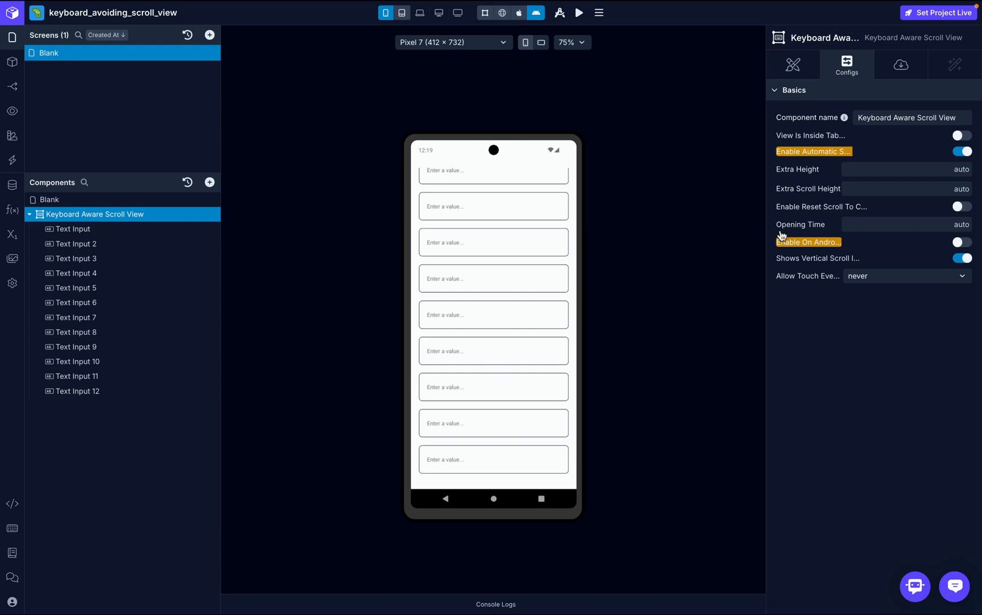
Turn on Enable On Android and test keyboard-aware scrolling on a preview input
left_click(493, 391)
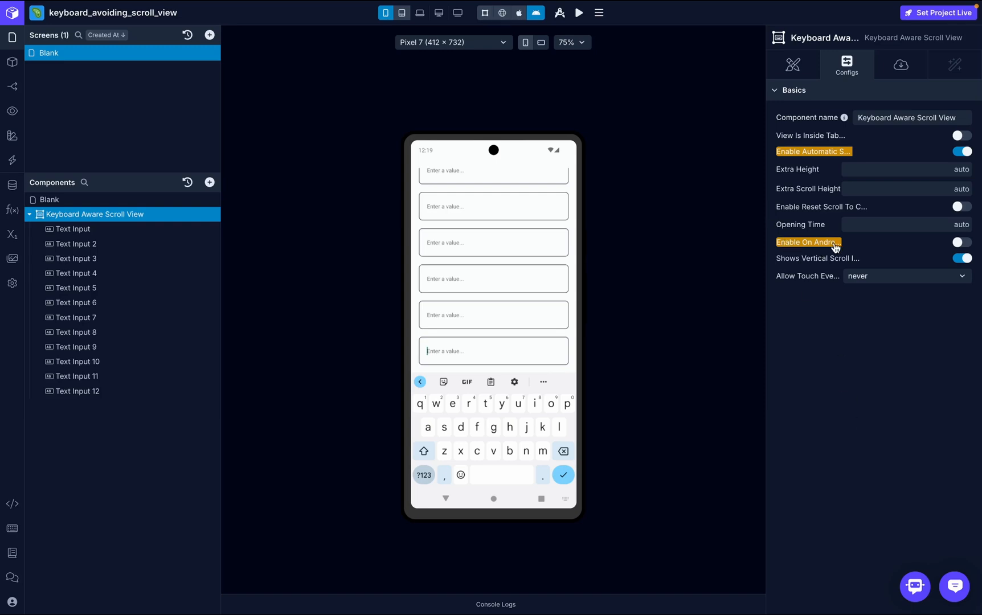
left_click(961, 242)
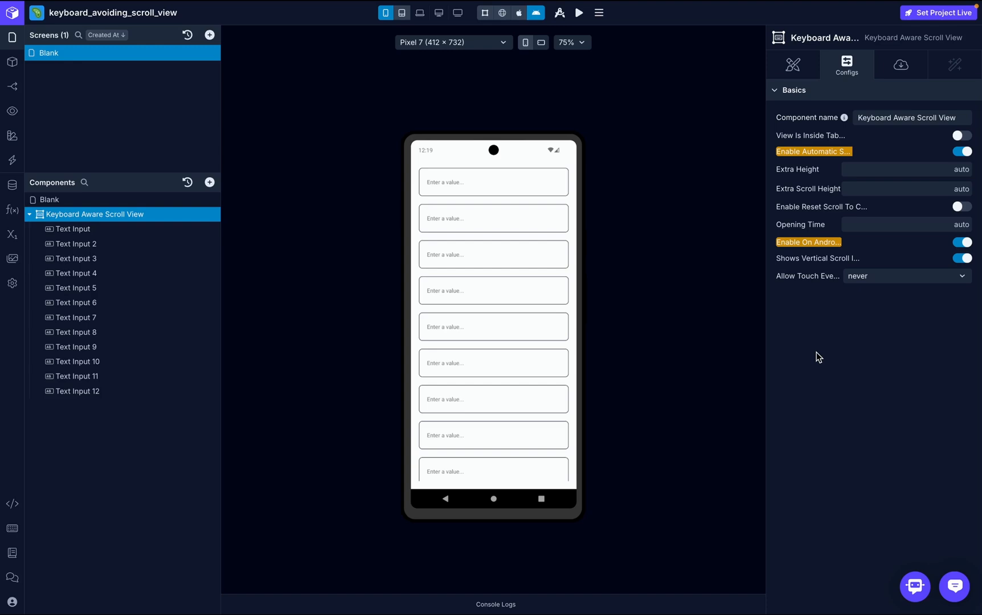
left_click(495, 403)
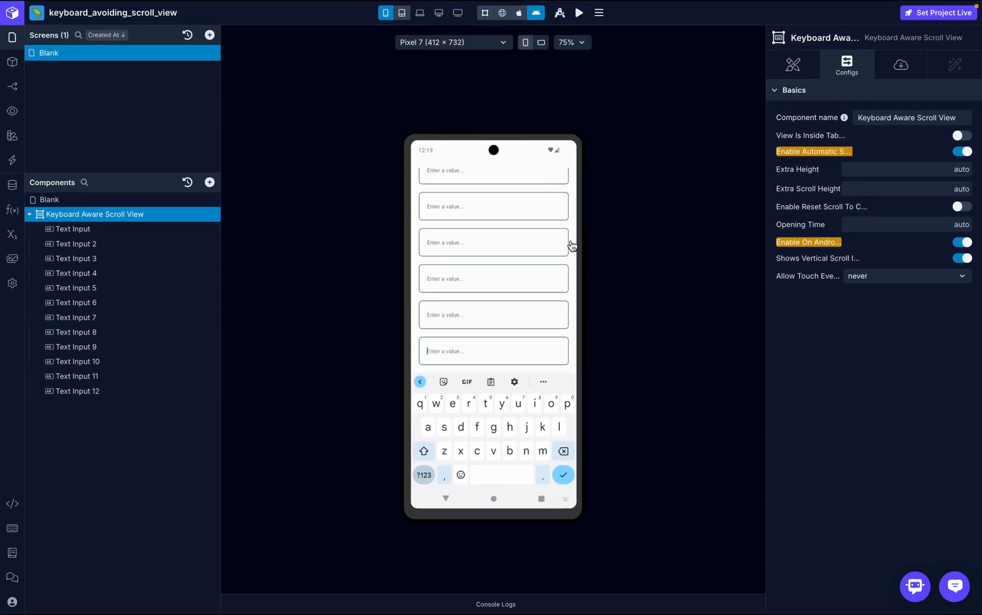
Turn off Shows Vertical Scroll Indicator, test the seventh input, then dismiss the keyboard
left_click(961, 260)
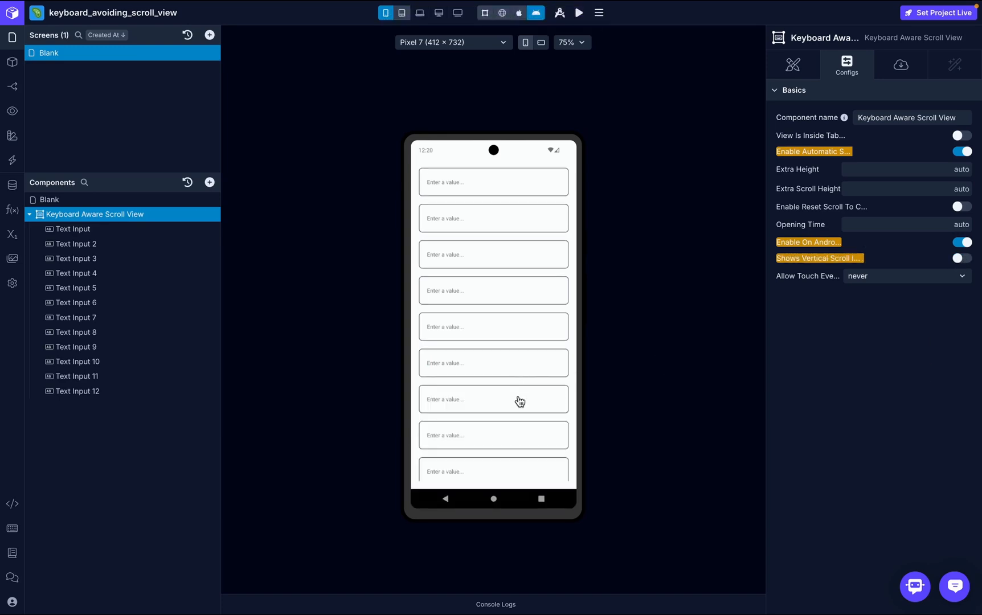
left_click(521, 401)
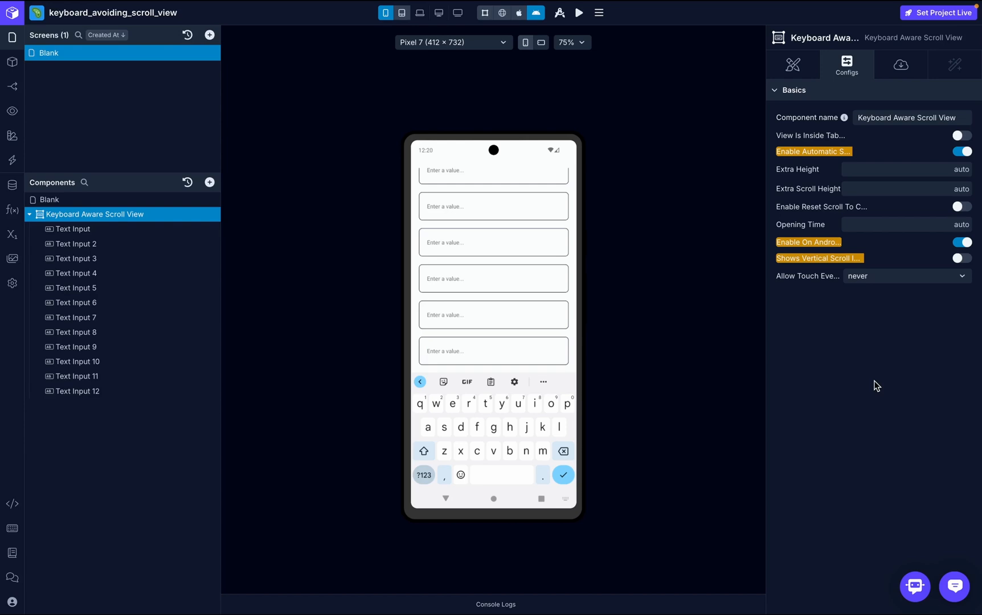
left_click(547, 298)
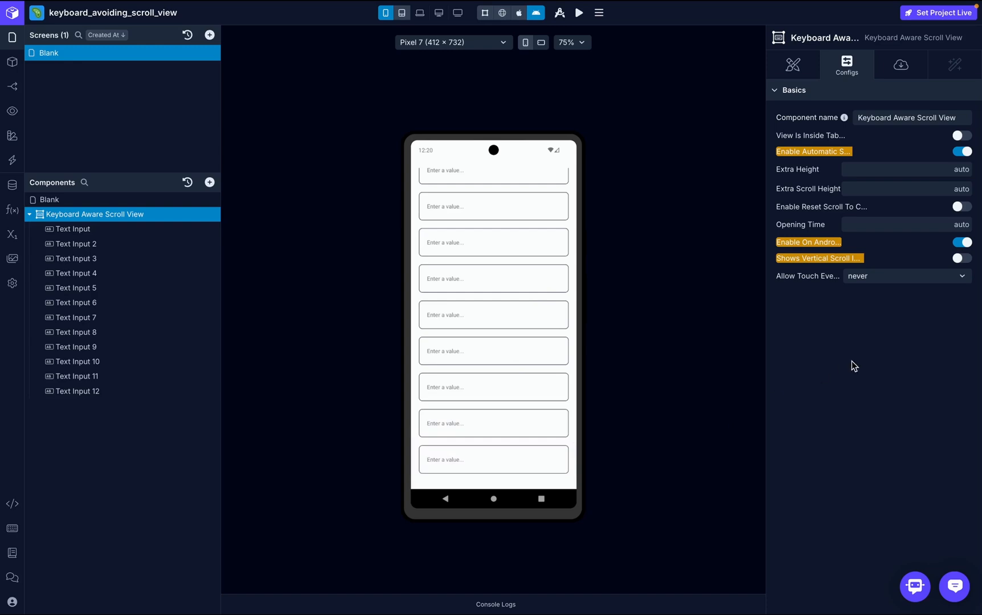
Set Allow Touch Events to always and retest a text input with the keyboard open
left_click(897, 276)
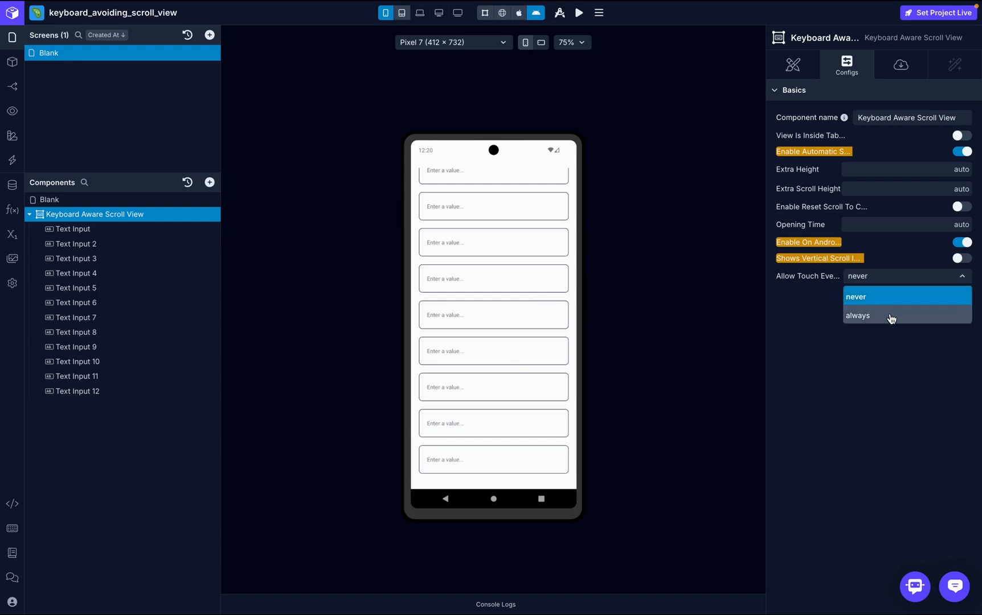
left_click(889, 315)
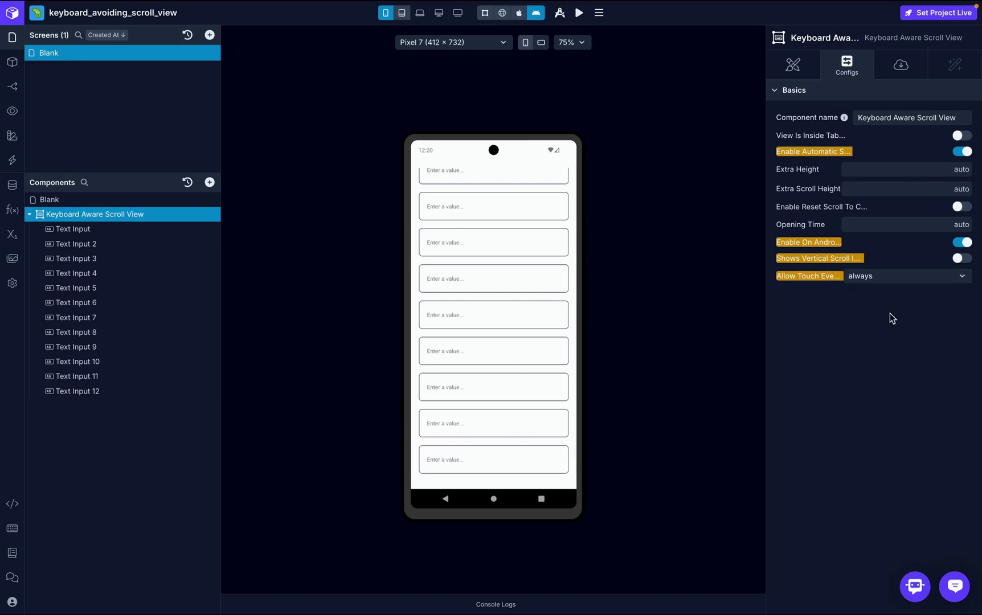
scroll(468, 406, "up", 1)
left_click(474, 399)
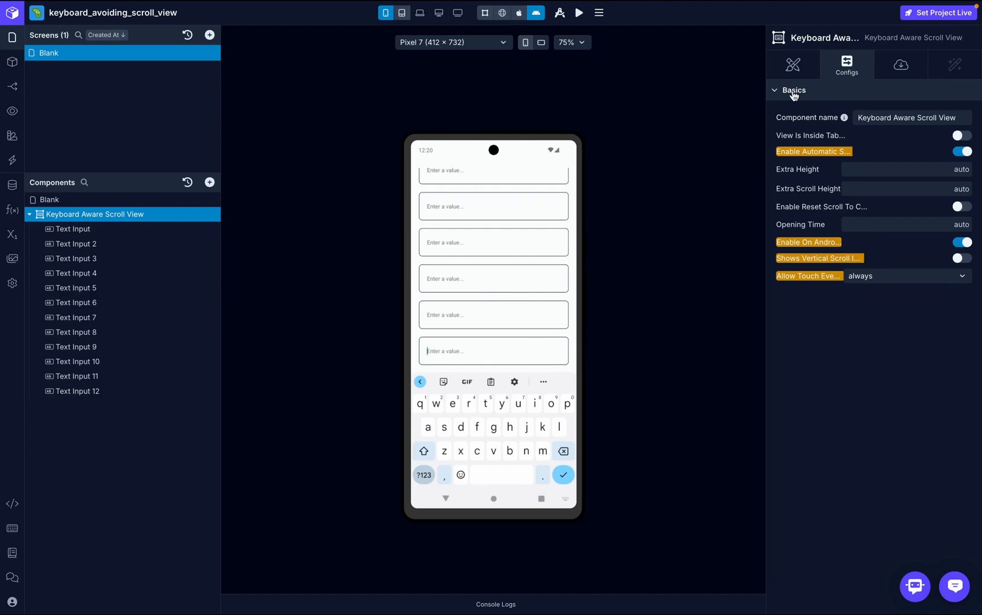
left_click(792, 65)
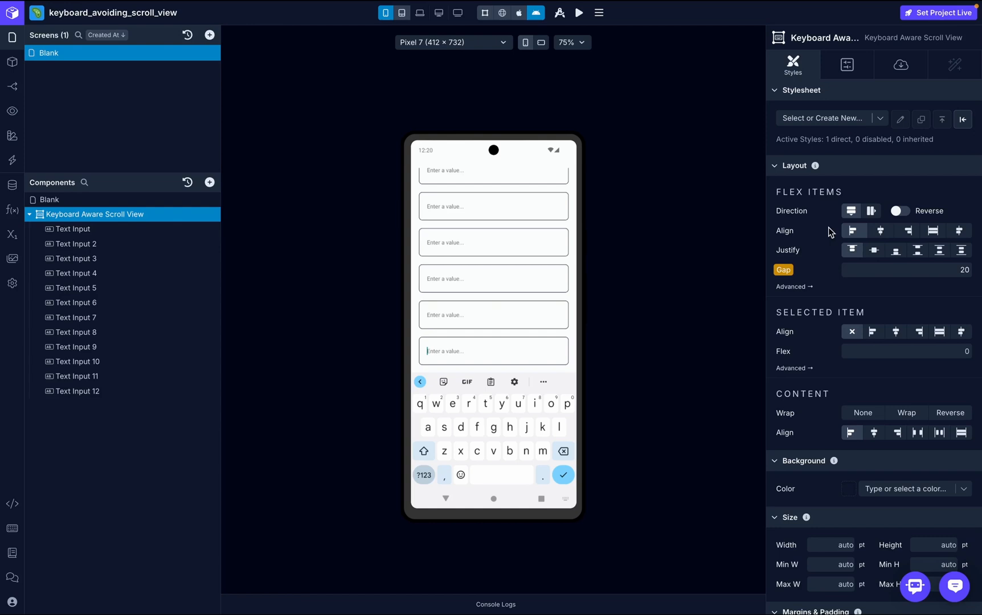
scroll(881, 260, "down", 3)
scroll(880, 261, "down", 3)
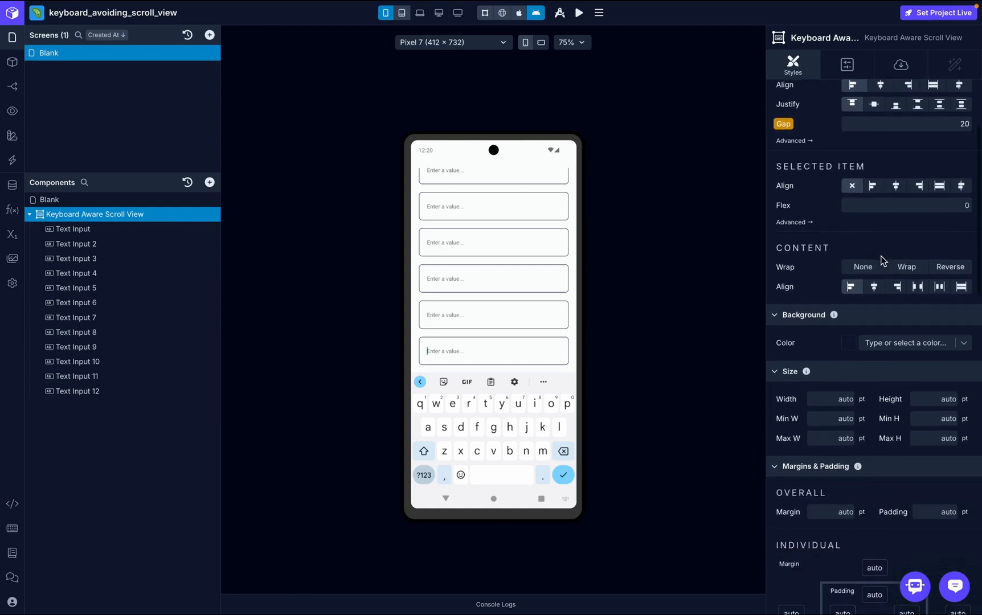
scroll(880, 260, "down", 3)
scroll(881, 260, "down", 3)
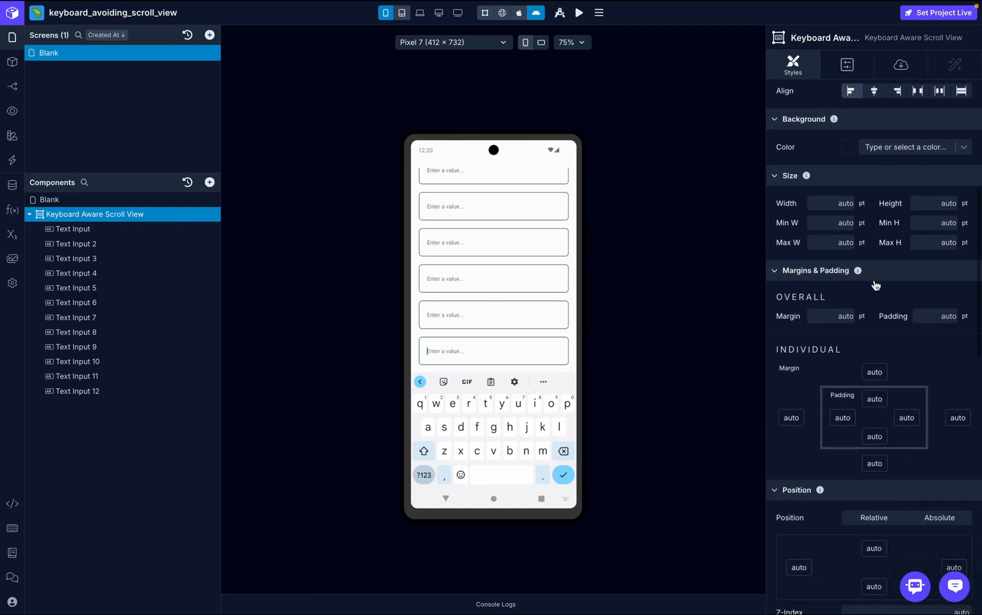